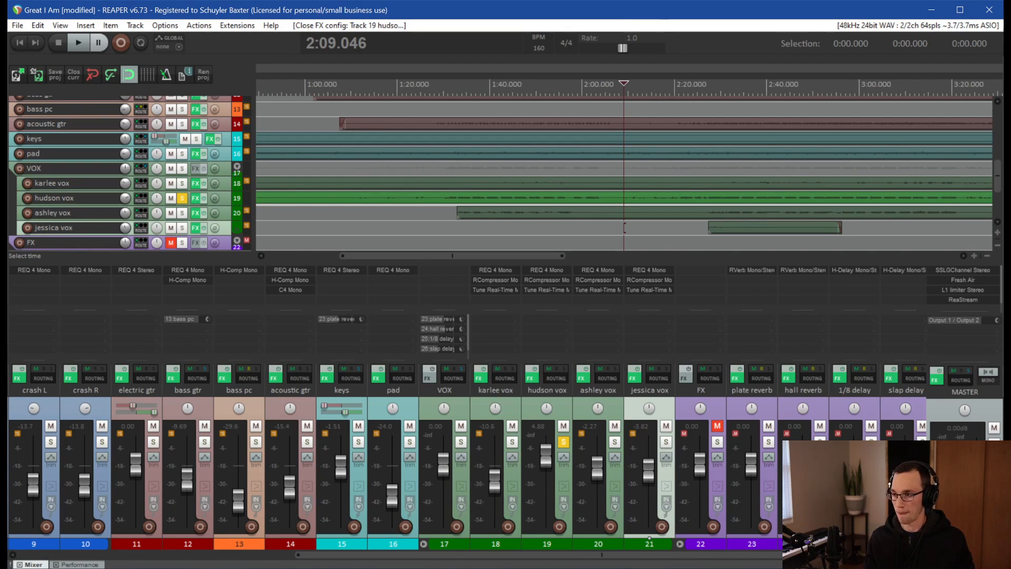
- Open the REQ 4 Mono equalizer on vocal track 19 and play the soloed vocal with all bands off
{"action": "left_click", "coordinate": [547, 270]}
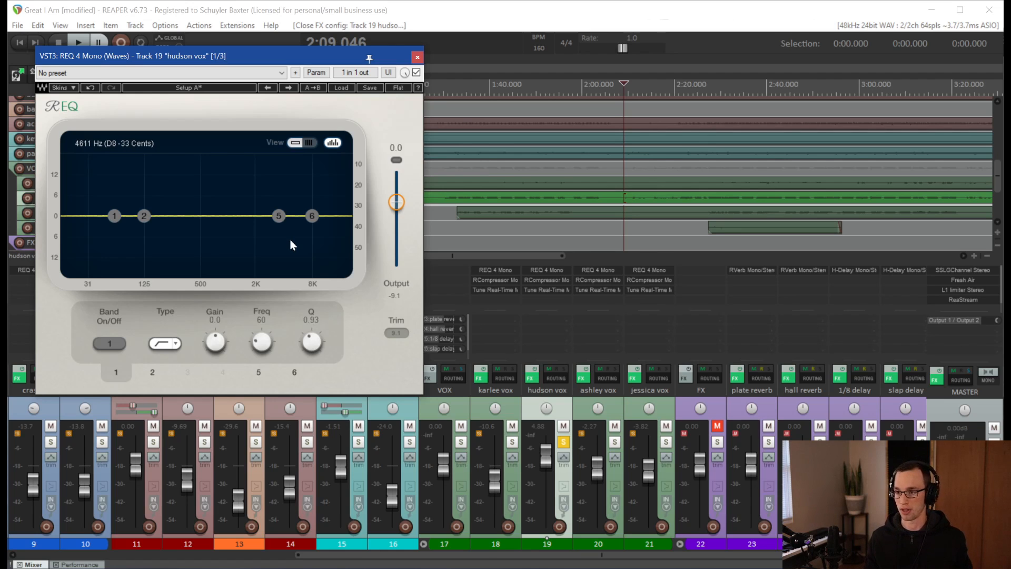
{"action": "key", "text": "space"}
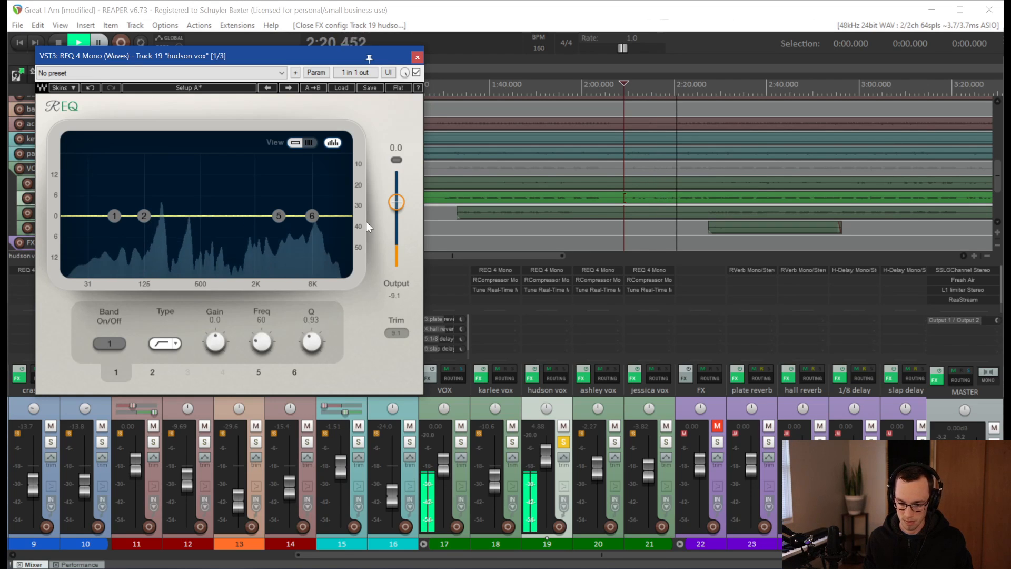
{"action": "key", "text": "space"}
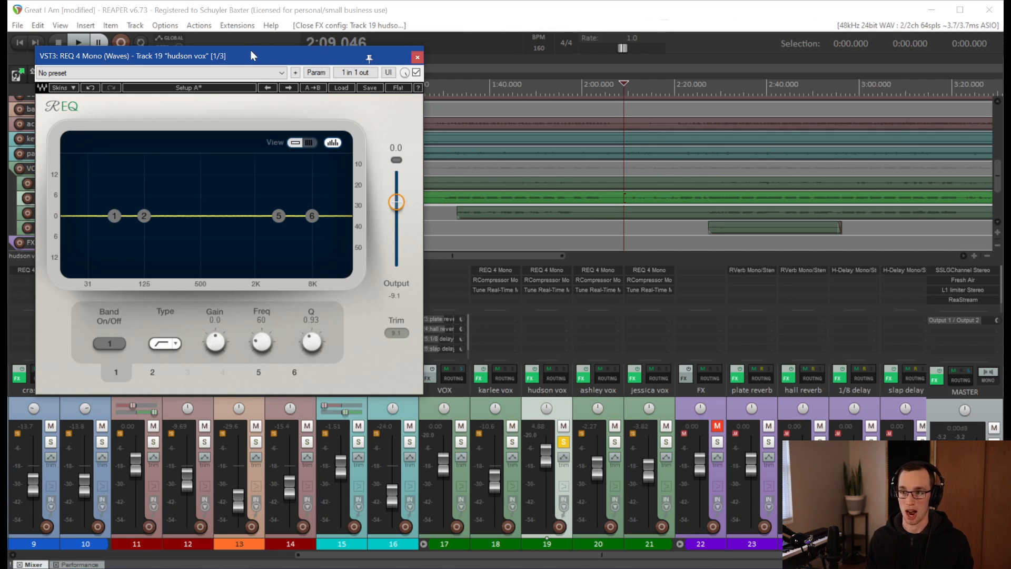
- Enable band 1 as a low cut and sweep its frequency up from 16 to 107 Hz while the vocal plays
{"action": "left_click", "coordinate": [108, 344]}
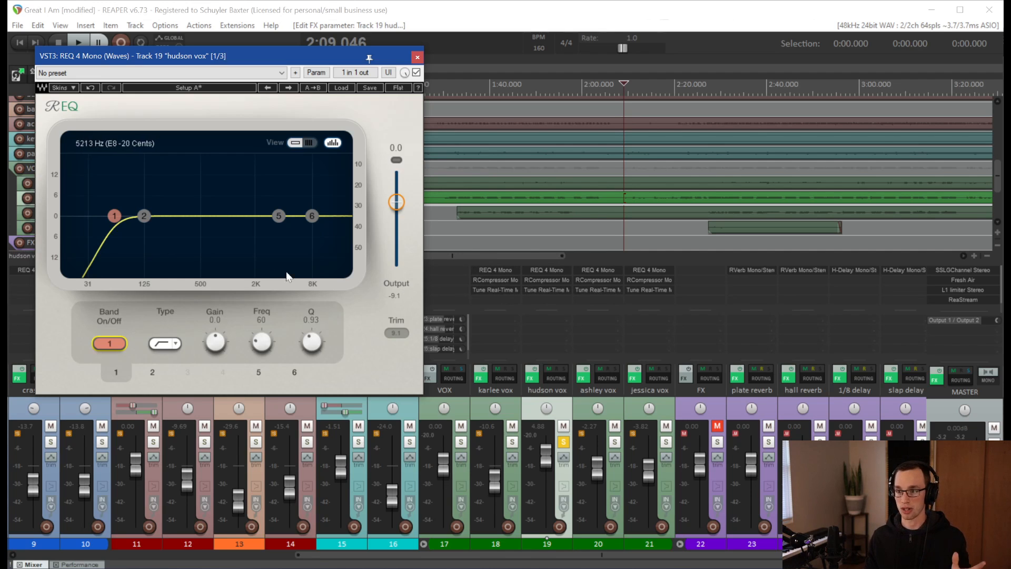
{"action": "left_click_drag", "start_coordinate": [263, 345], "coordinate": [269, 354]}
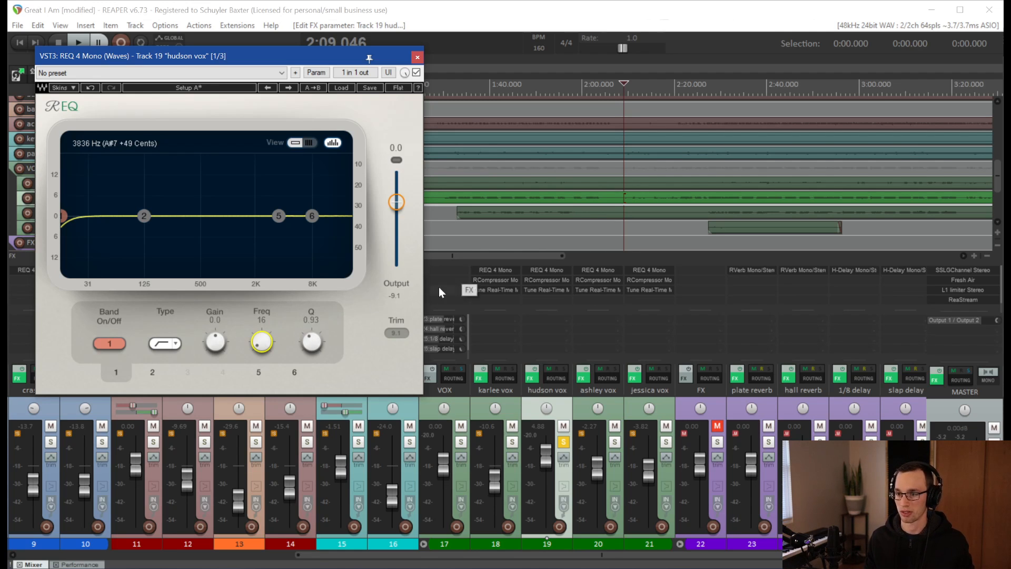
{"action": "key", "text": "space"}
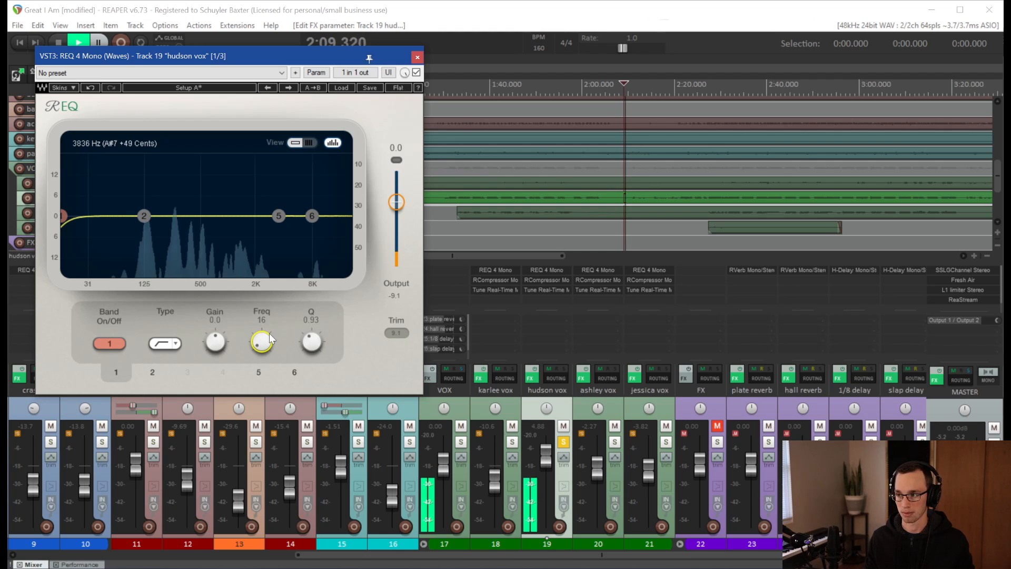
{"action": "scroll", "coordinate": [262, 342], "scroll_direction": "up", "scroll_amount": 10}
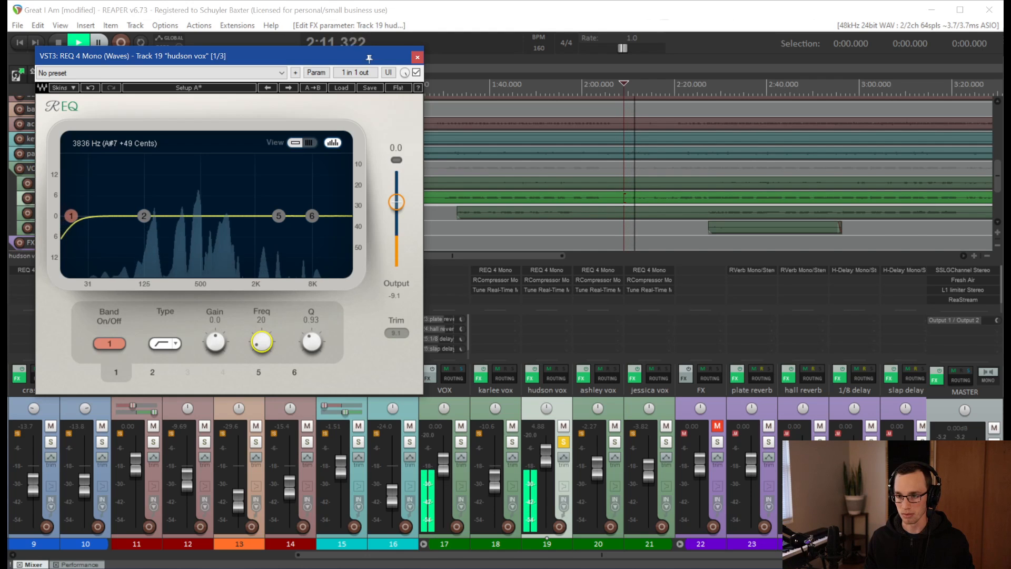
{"action": "scroll", "coordinate": [262, 342], "scroll_direction": "up", "scroll_amount": 6}
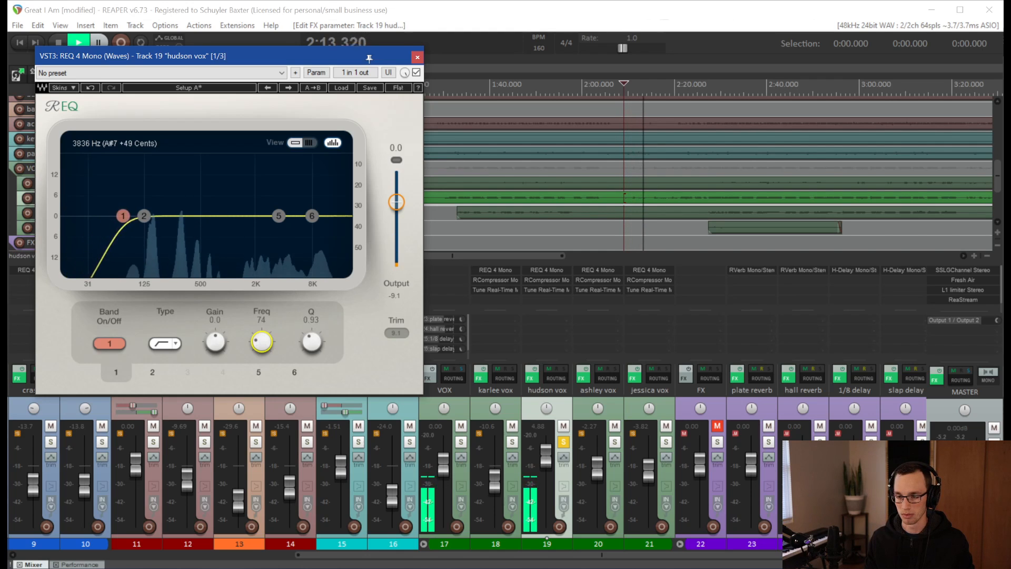
{"action": "scroll", "coordinate": [262, 343], "scroll_direction": "up", "scroll_amount": 2}
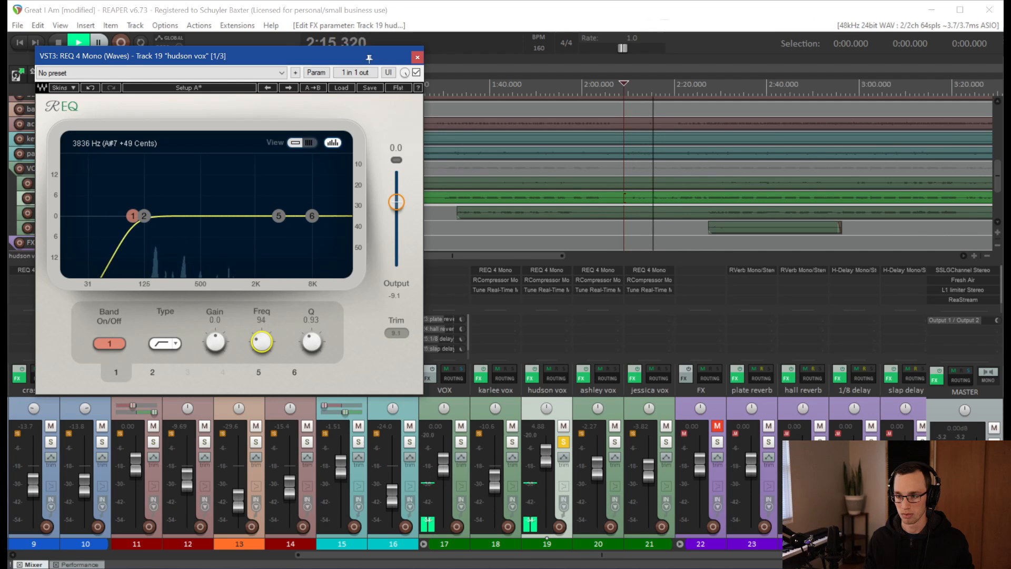
{"action": "scroll", "coordinate": [261, 342], "scroll_direction": "up", "scroll_amount": 1}
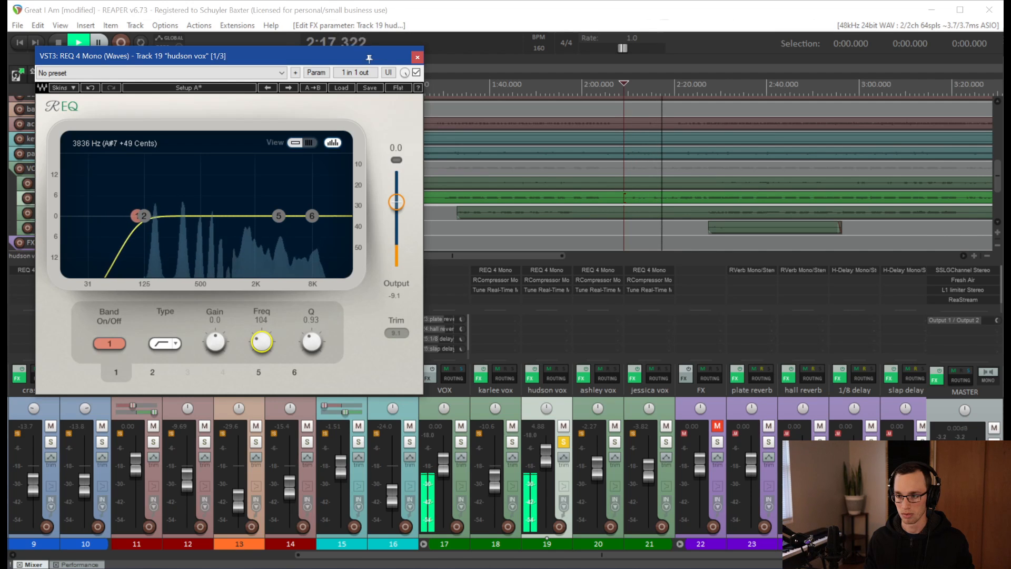
{"action": "key", "text": "space"}
{"action": "key", "text": "space"}
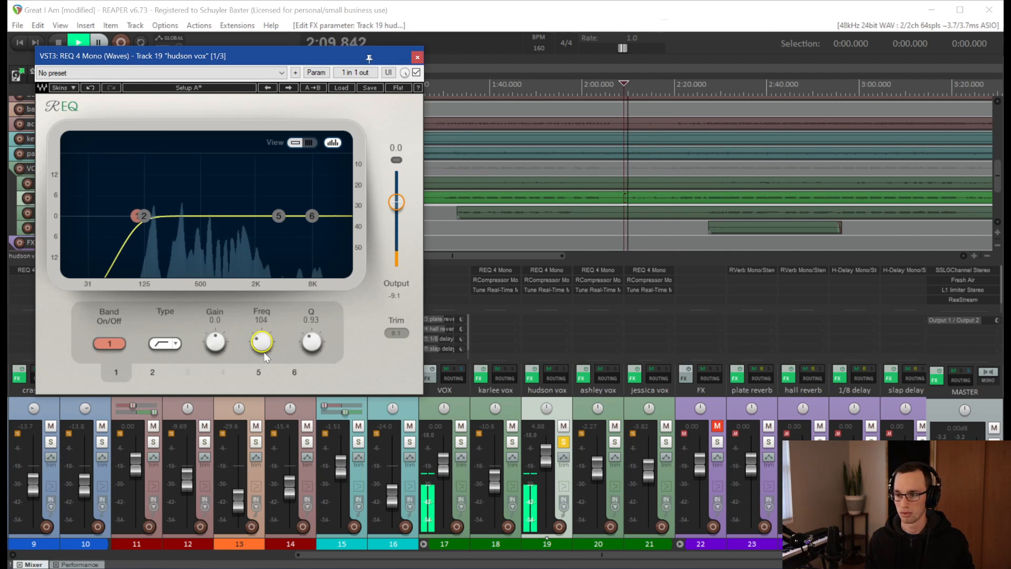
{"action": "scroll", "coordinate": [262, 343], "scroll_direction": "up", "scroll_amount": 1}
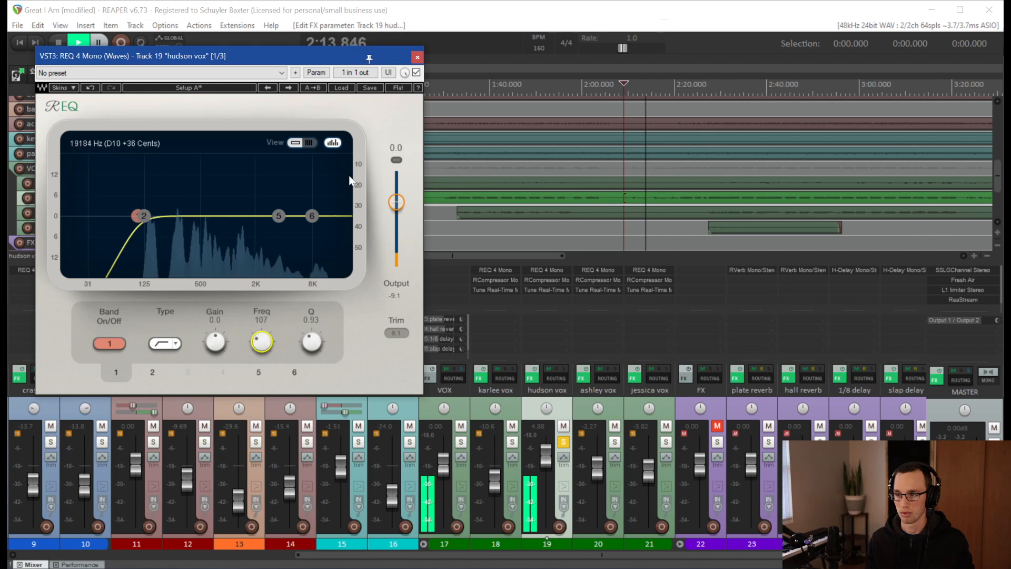
- Replay the vocal passage and compare it with the equalizer bypassed and active
{"action": "key", "text": "space"}
{"action": "key", "text": "space"}
{"action": "left_click", "coordinate": [416, 73]}
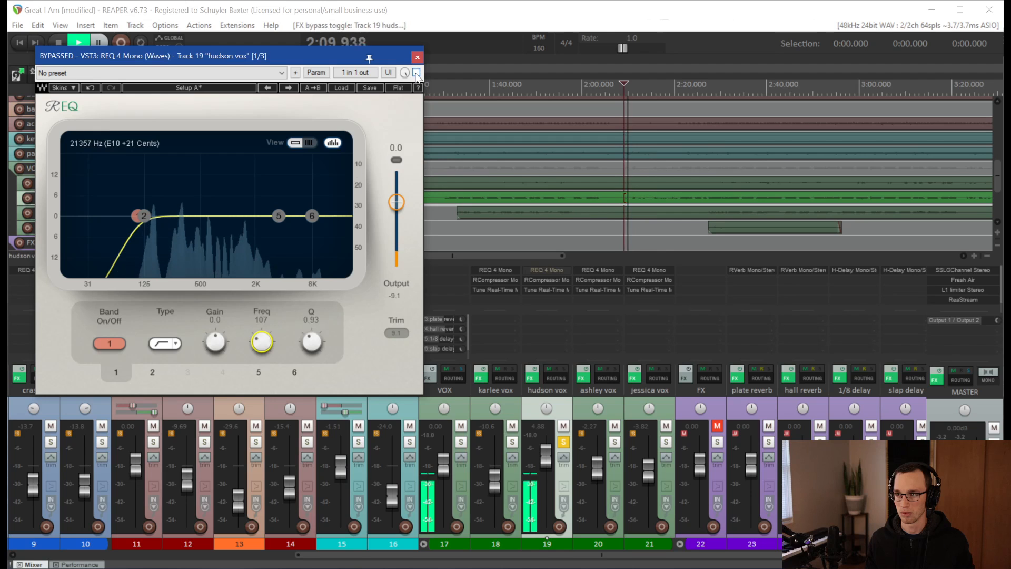
{"action": "left_click", "coordinate": [417, 73]}
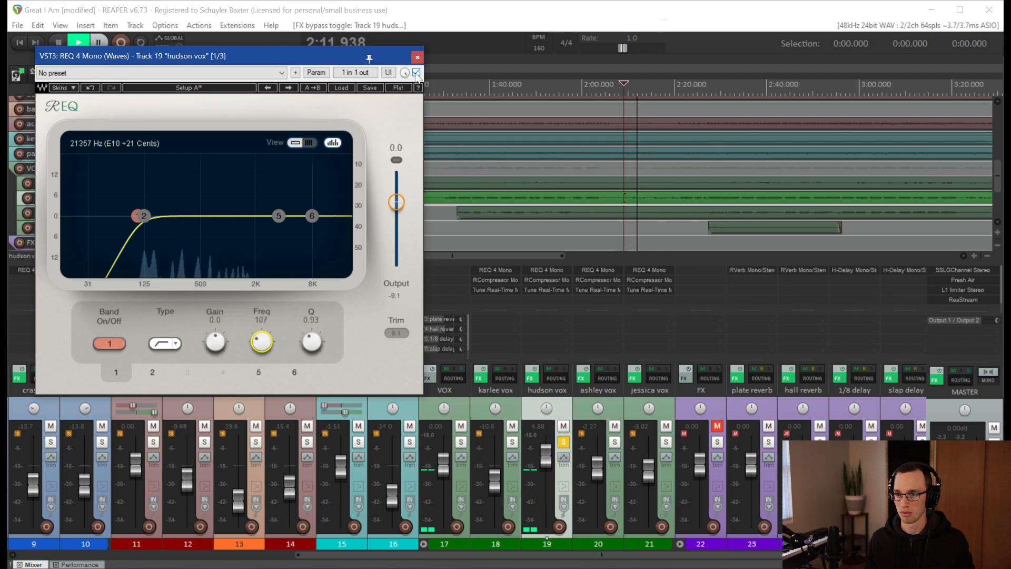
- Fine-tune the band 1 low cut to 113 Hz, stop playback and toggle the equalizer's bypass off and on again
{"action": "left_click_drag", "start_coordinate": [262, 347], "coordinate": [261, 337]}
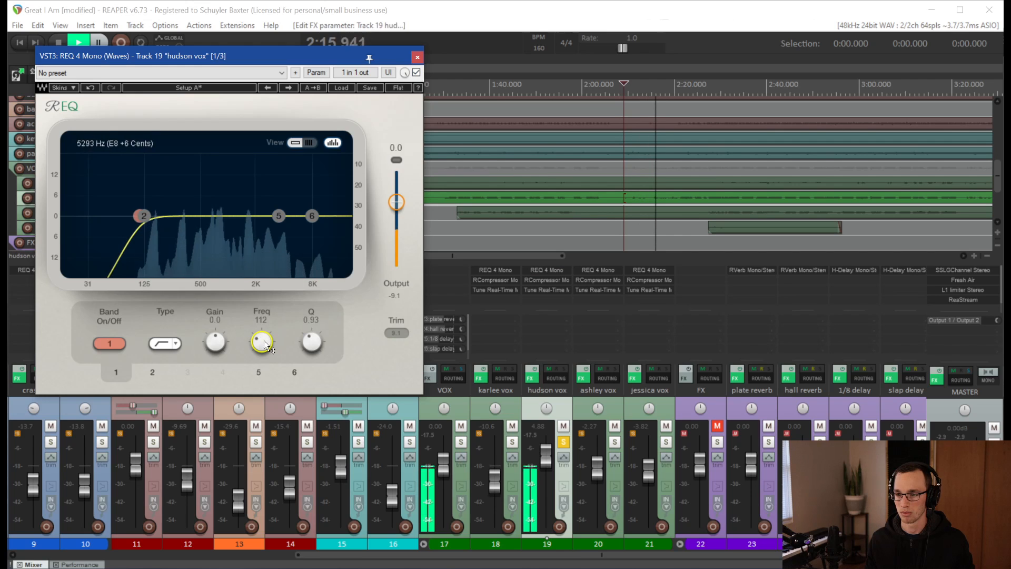
{"action": "key", "text": "space"}
{"action": "left_click", "coordinate": [416, 73]}
{"action": "left_click", "coordinate": [416, 73]}
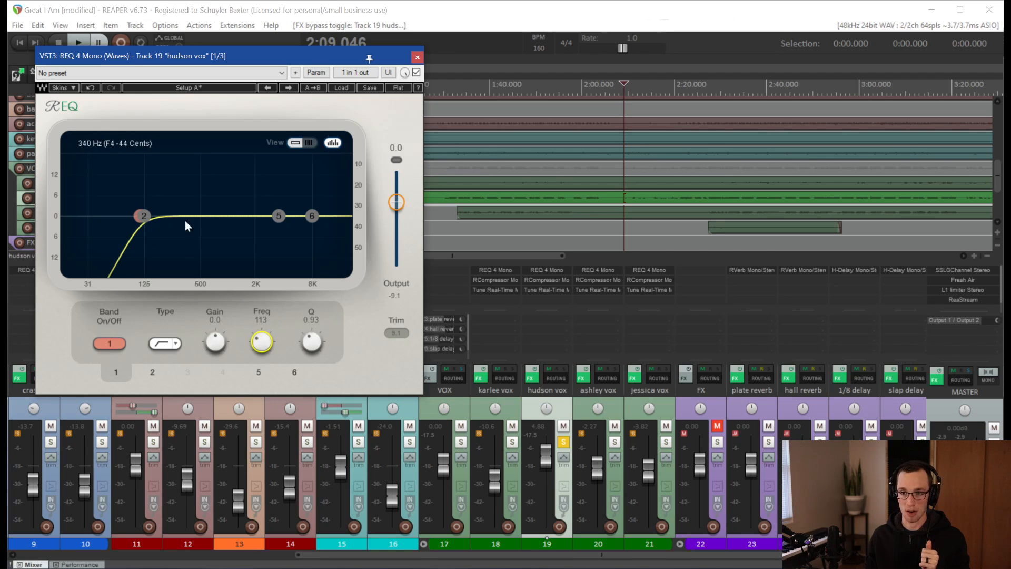
- Enable band 2, sweep it as a boost during playback, and set it to a -2.6 dB cut at 276 Hz
{"action": "left_click_drag", "start_coordinate": [142, 215], "coordinate": [168, 217]}
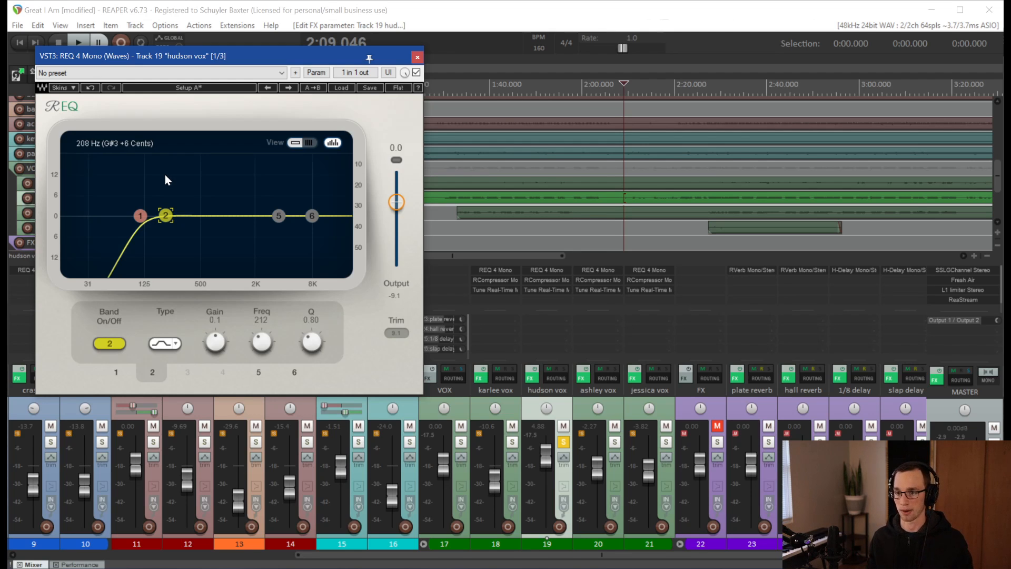
{"action": "key", "text": "space"}
{"action": "left_click_drag", "start_coordinate": [163, 214], "coordinate": [176, 187]}
{"action": "left_click_drag", "start_coordinate": [212, 354], "coordinate": [212, 377]}
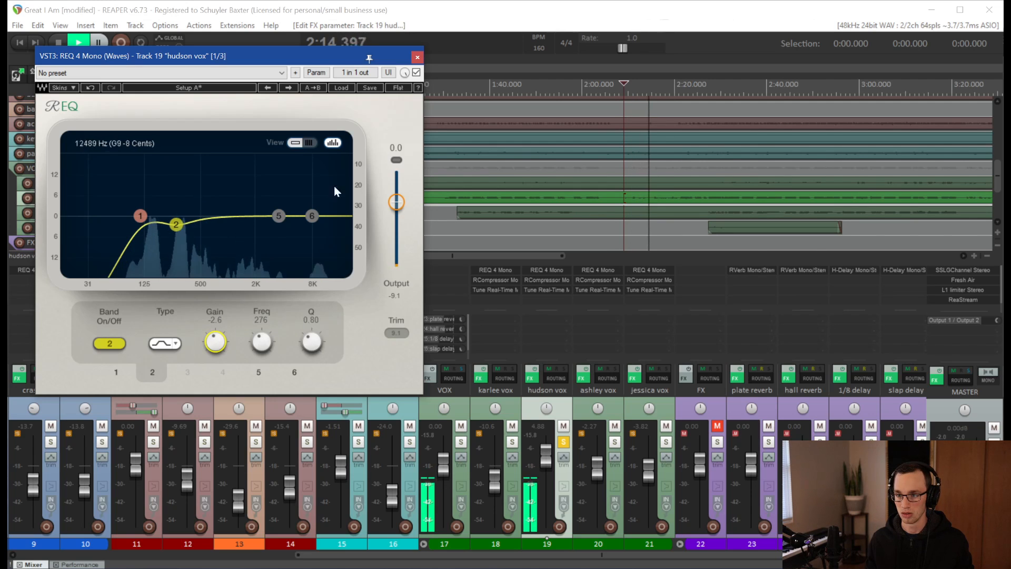
- Replay the vocal from the cursor and compare the low-mid cut against the bypassed equalizer before stopping playback
{"action": "key", "text": "space"}
{"action": "key", "text": "space"}
{"action": "left_click", "coordinate": [416, 72]}
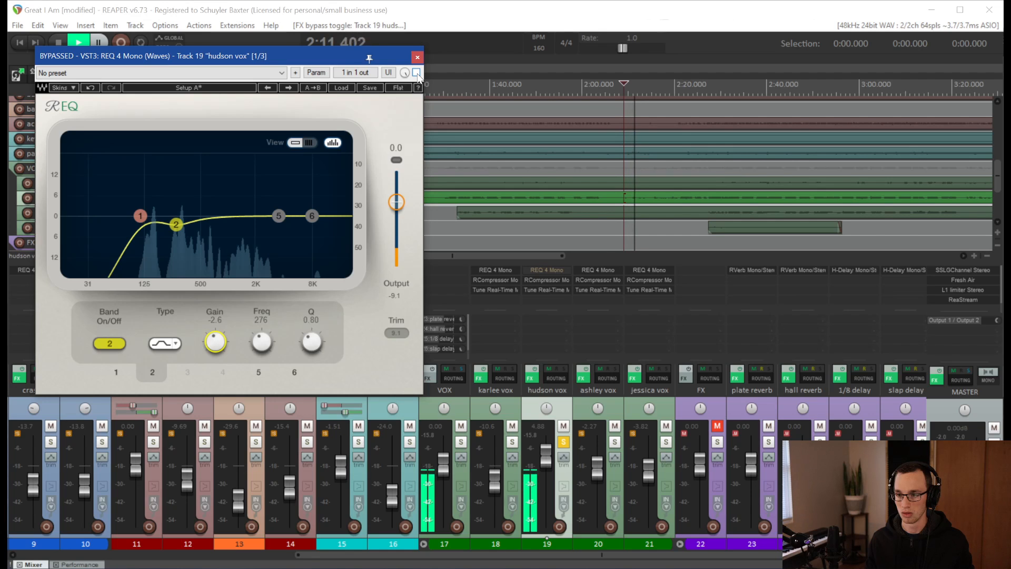
{"action": "left_click", "coordinate": [417, 72]}
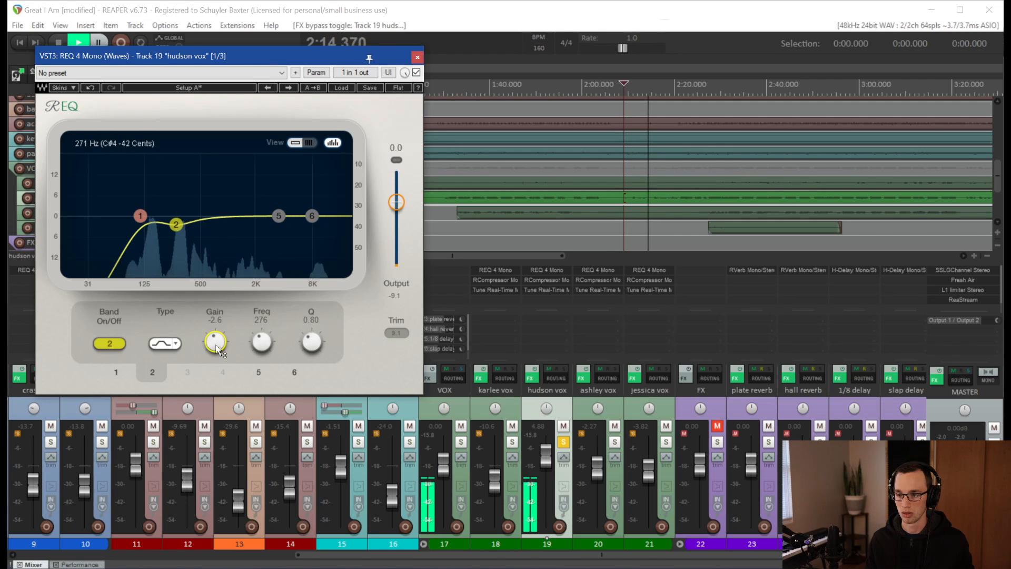
{"action": "key", "text": "space"}
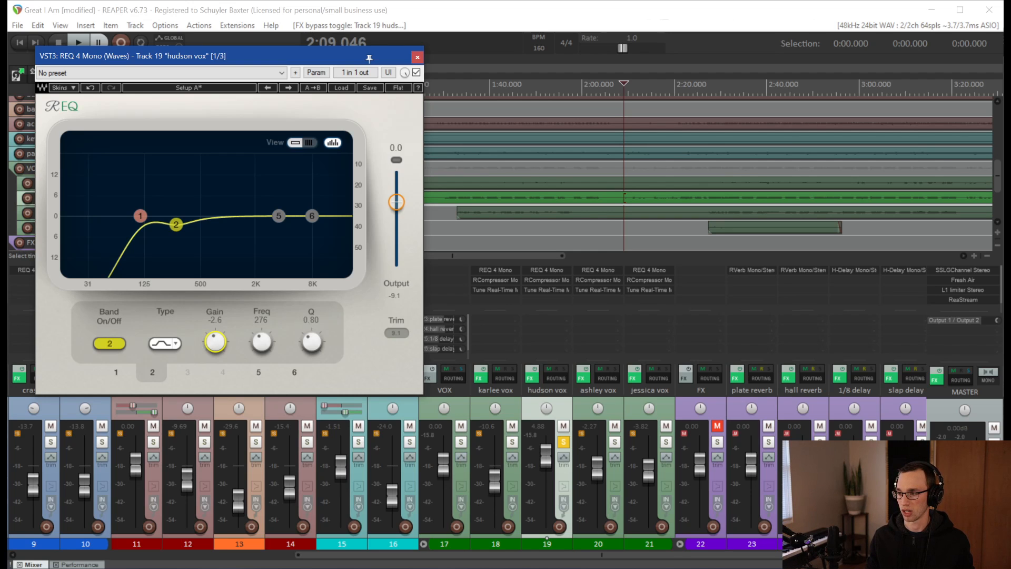
- Move the play position to about 2:27 and audition the vocal in that section
{"action": "left_click", "coordinate": [708, 243]}
{"action": "key", "text": "space"}
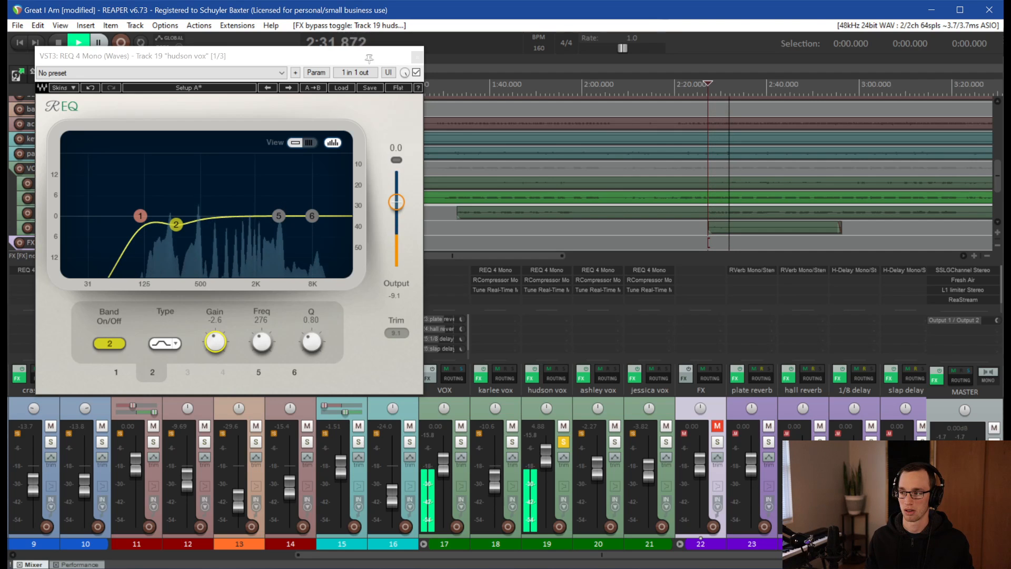
{"action": "key", "text": "space"}
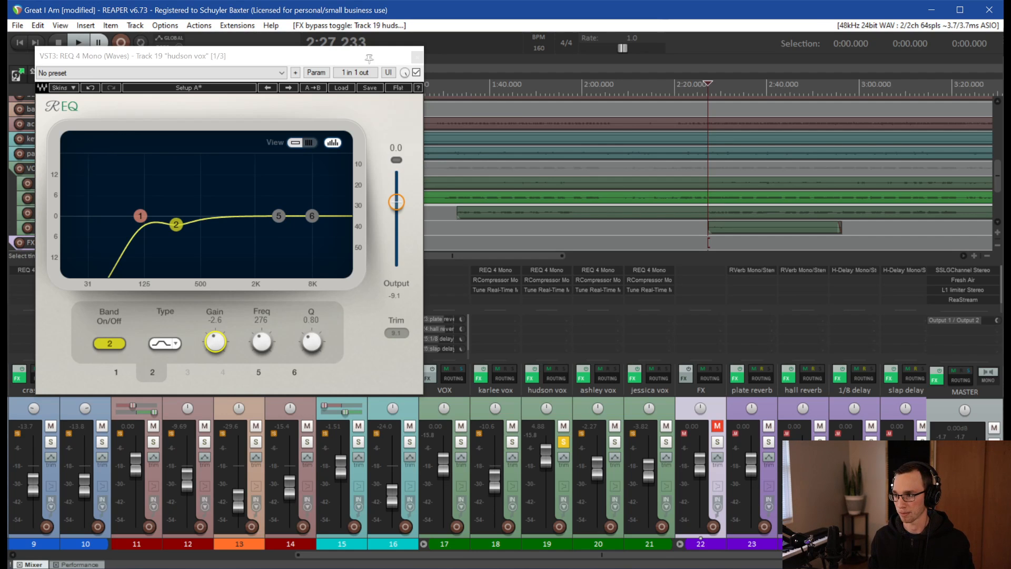
- Enable band 5 as a 10.2 dB boost with a Q of 2.03 and sweep it to 2660 Hz during playback
{"action": "key", "text": "space"}
{"action": "left_click_drag", "start_coordinate": [283, 219], "coordinate": [276, 190]}
{"action": "left_click_drag", "start_coordinate": [312, 343], "coordinate": [312, 320]}
{"action": "mouse_move", "coordinate": [276, 190]}
{"action": "left_mouse_down"}
{"action": "mouse_move", "coordinate": [260, 187]}
{"action": "mouse_move", "coordinate": [278, 183]}
{"action": "mouse_move", "coordinate": [258, 180]}
{"action": "mouse_move", "coordinate": [267, 180]}
{"action": "left_mouse_up"}
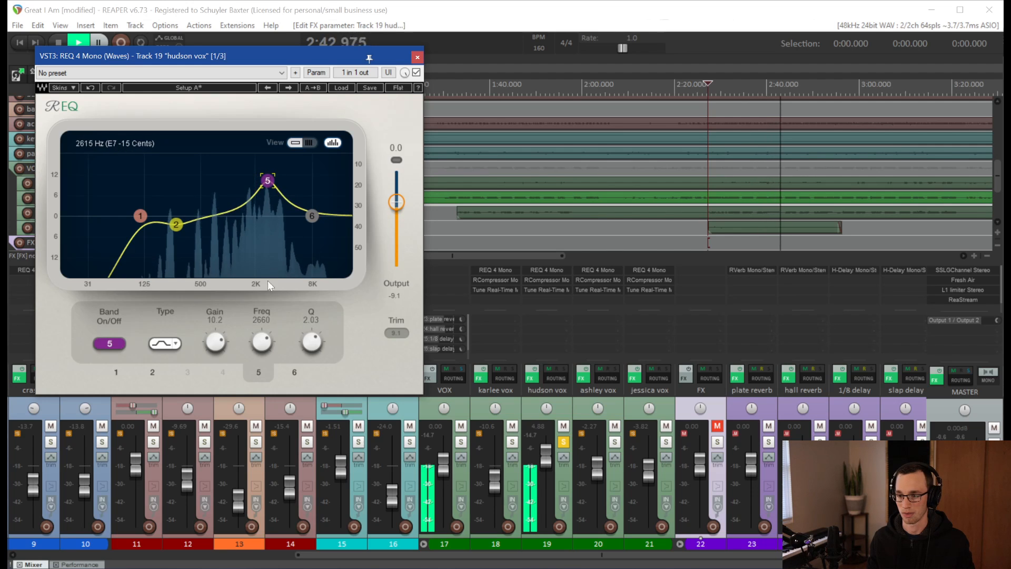
{"action": "key", "text": "space"}
- Turn band 5 into a -2.7 dB cut with a Q of 1.10, and compare the vocal with the band off and on
{"action": "mouse_move", "coordinate": [216, 348]}
{"action": "left_mouse_down"}
{"action": "mouse_move", "coordinate": [216, 380]}
{"action": "mouse_move", "coordinate": [222, 358]}
{"action": "left_mouse_up"}
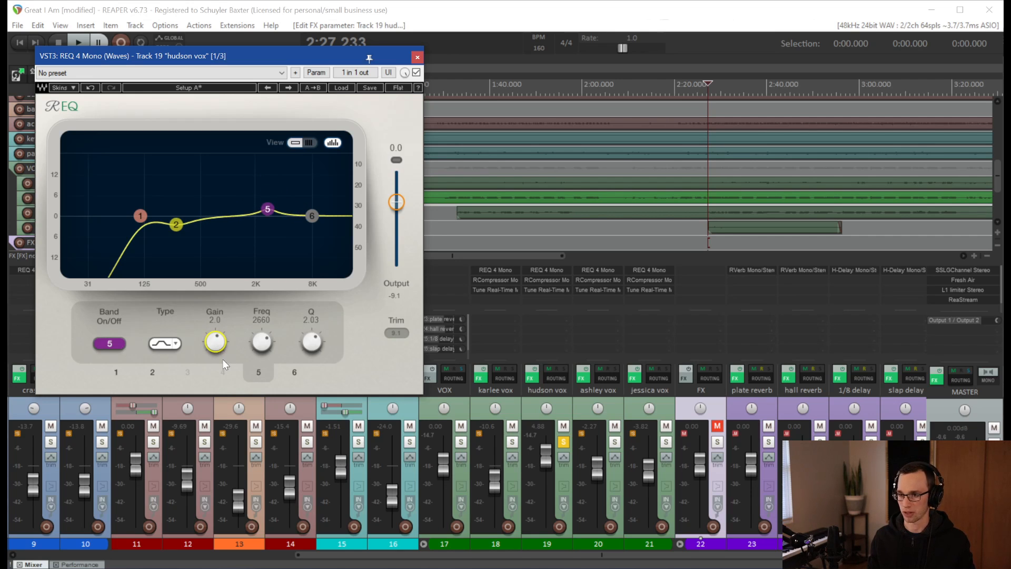
{"action": "key", "text": "space"}
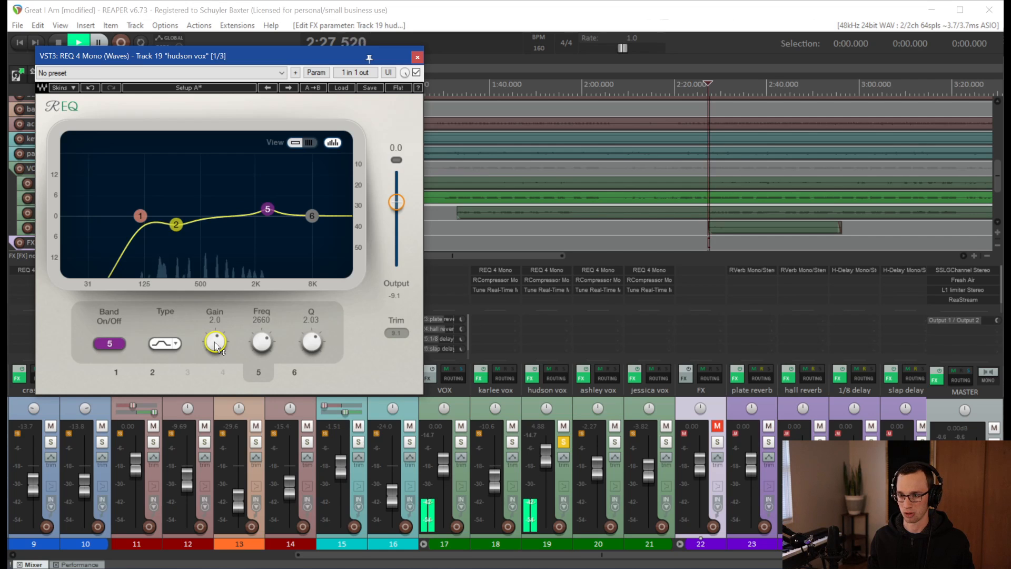
{"action": "left_click_drag", "start_coordinate": [217, 346], "coordinate": [217, 365]}
{"action": "left_click_drag", "start_coordinate": [312, 344], "coordinate": [312, 355]}
{"action": "left_click_drag", "start_coordinate": [215, 342], "coordinate": [213, 354]}
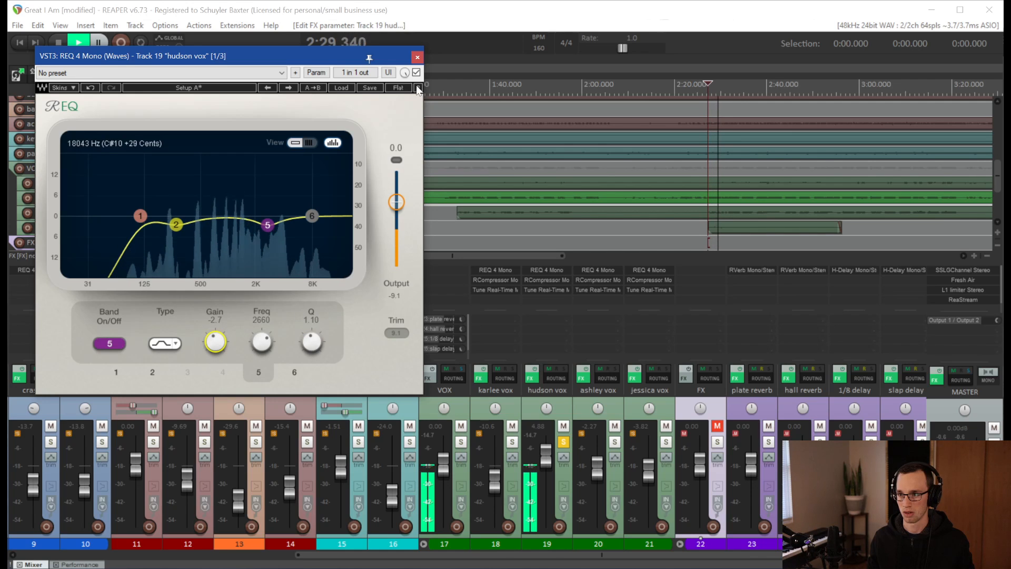
{"action": "left_click", "coordinate": [121, 344]}
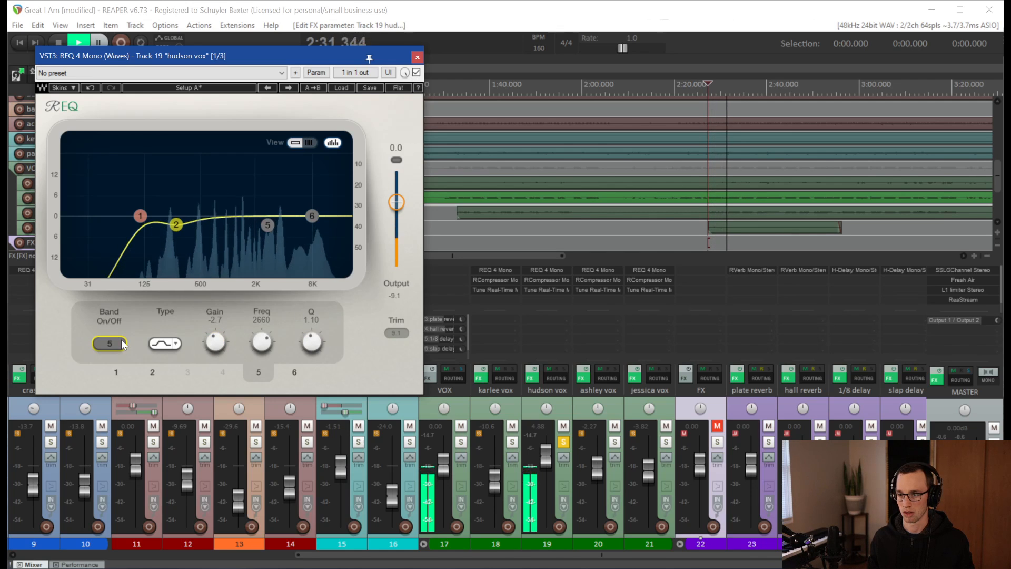
{"action": "left_click", "coordinate": [122, 343]}
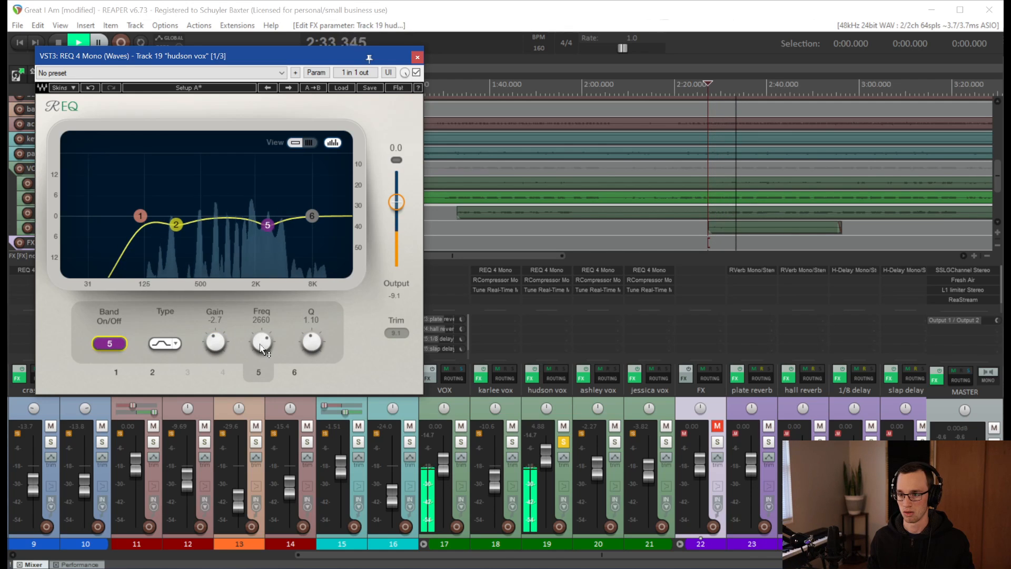
- Widen band 5 to a Q of 0.89 and deepen its cut to -3.0 dB while replaying the section
{"action": "left_click_drag", "start_coordinate": [312, 343], "coordinate": [312, 356]}
{"action": "key", "text": "space"}
{"action": "key", "text": "space"}
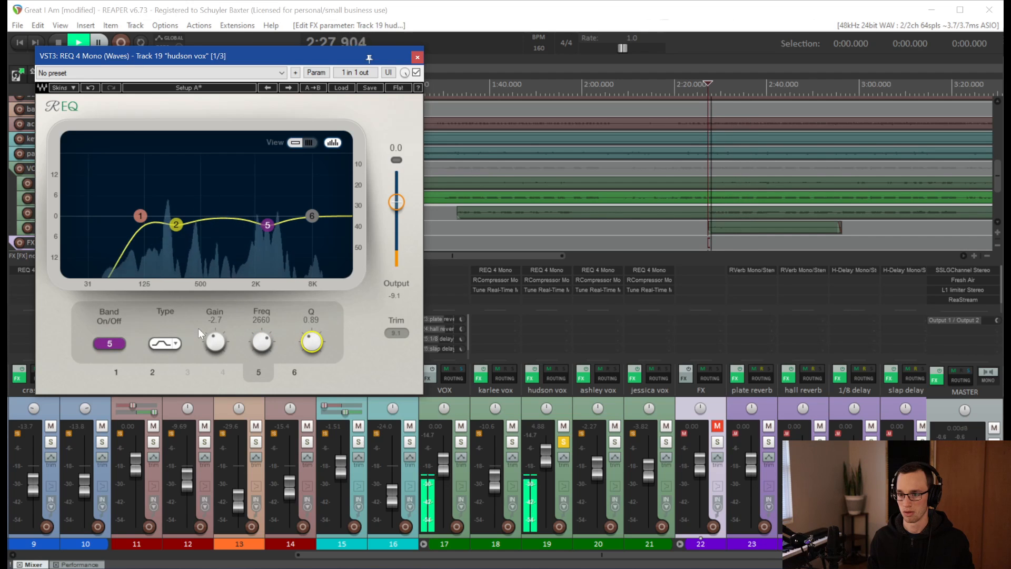
{"action": "left_click_drag", "start_coordinate": [217, 348], "coordinate": [217, 350]}
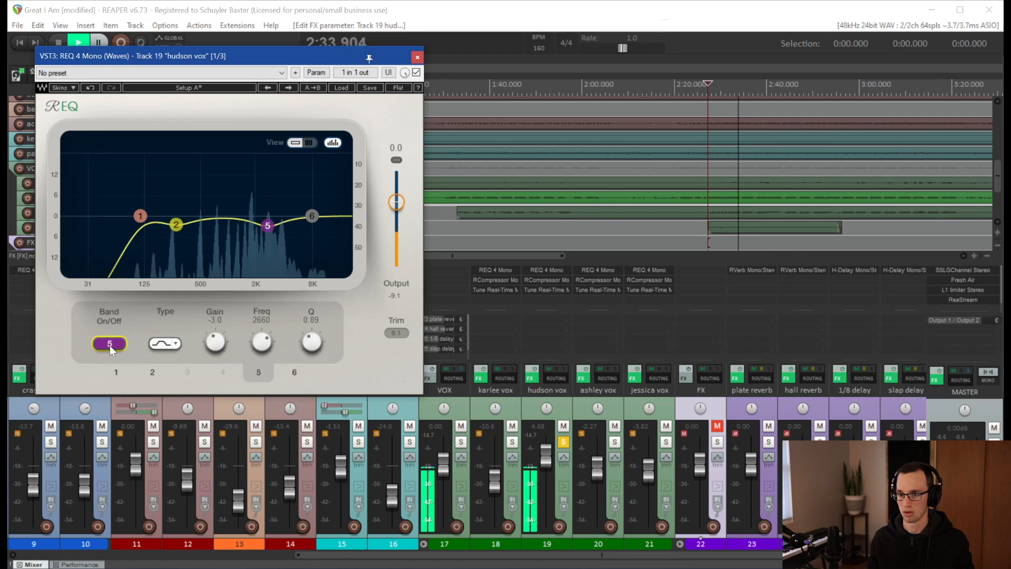
{"action": "key", "text": "space"}
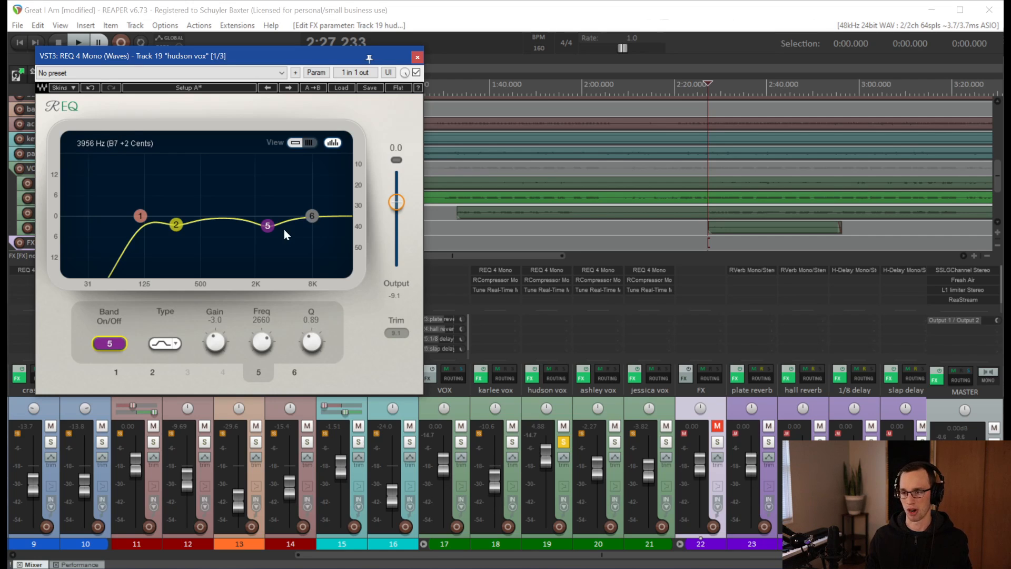
- Enable band 6 as a high shelf and raise its gain to 1.5 dB at 8000 Hz during playback
{"action": "left_click", "coordinate": [312, 216]}
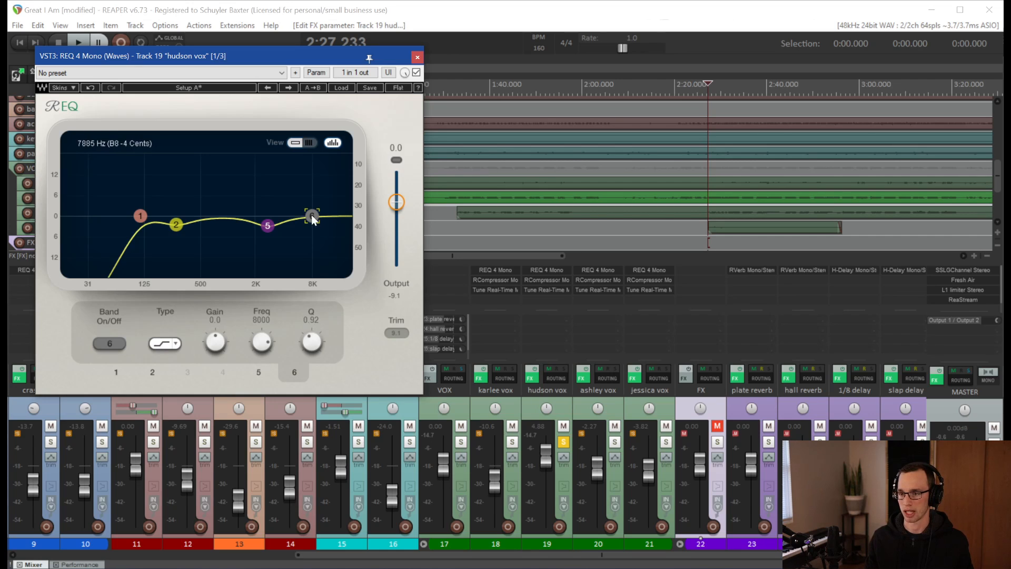
{"action": "left_click", "coordinate": [111, 344]}
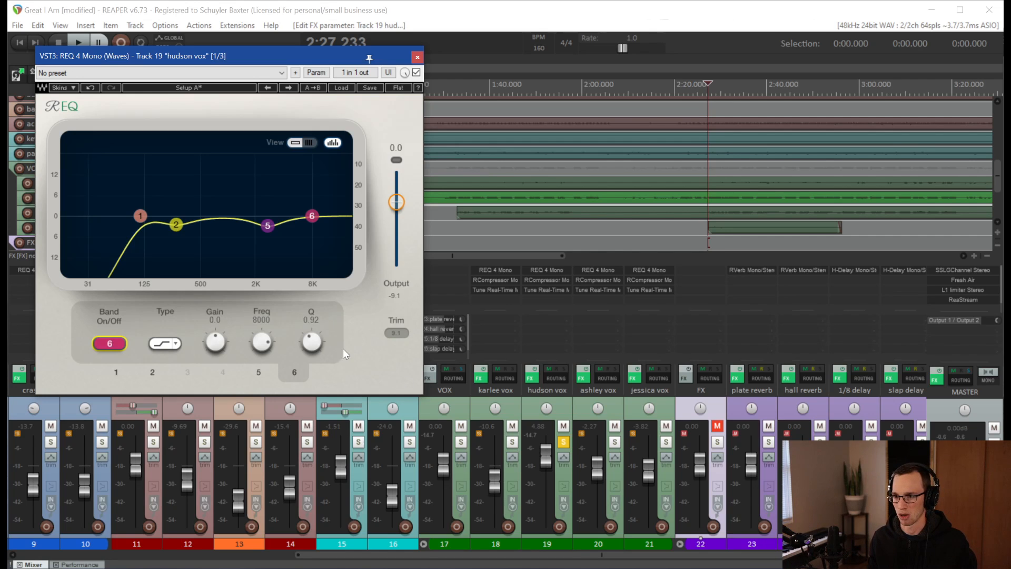
{"action": "key", "text": "space"}
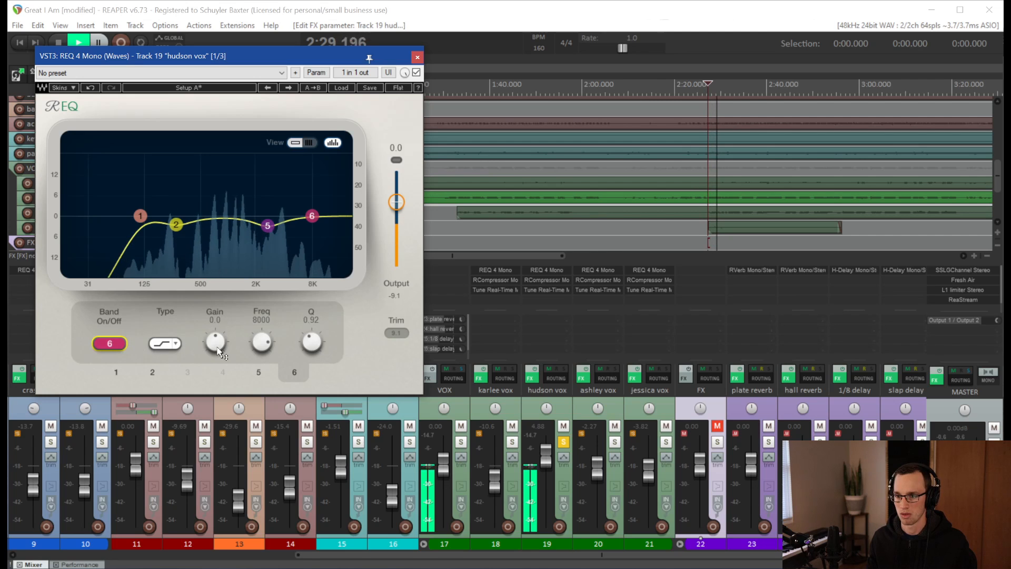
{"action": "left_click_drag", "start_coordinate": [217, 348], "coordinate": [217, 338]}
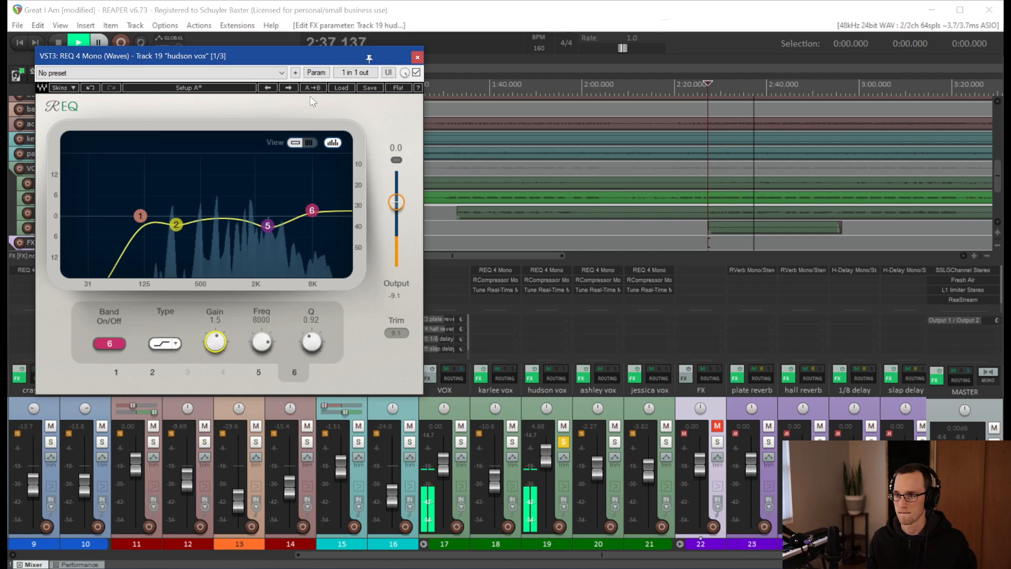
- Compare the vocal with the whole equalizer bypassed and active twice, leave it active, and stop playback
{"action": "left_click", "coordinate": [416, 73]}
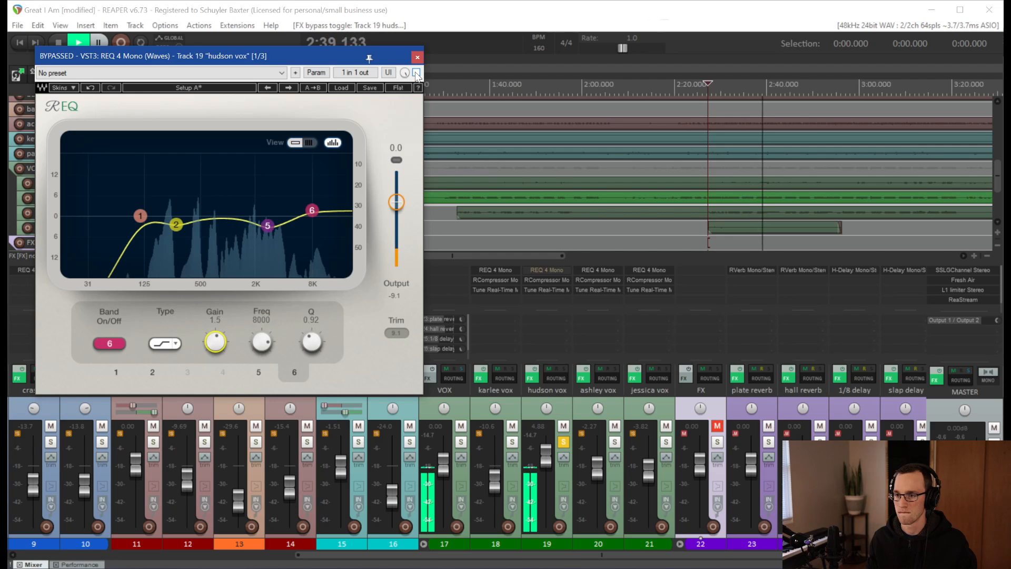
{"action": "left_click", "coordinate": [417, 72]}
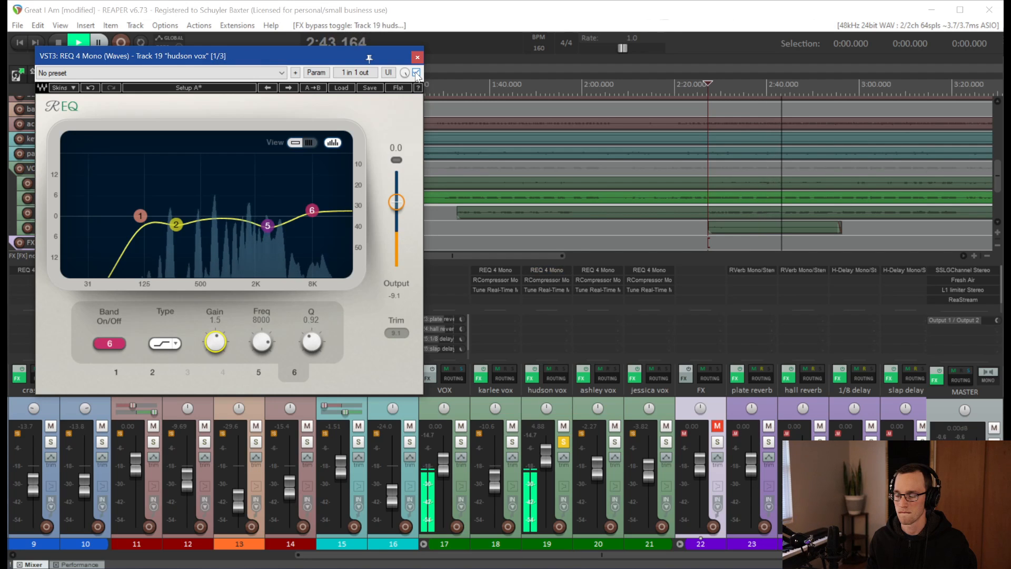
{"action": "left_click", "coordinate": [416, 73]}
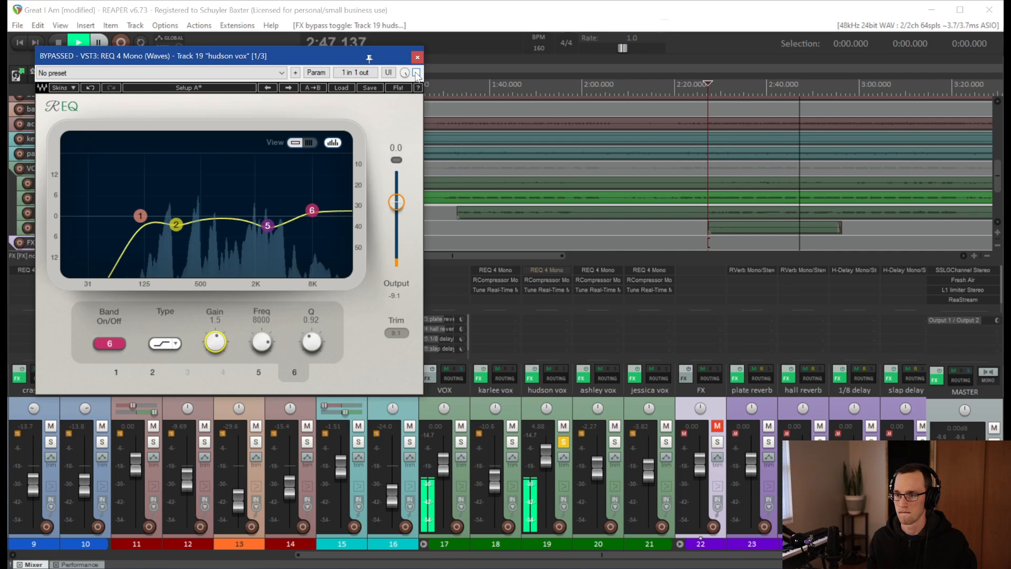
{"action": "left_click", "coordinate": [416, 72]}
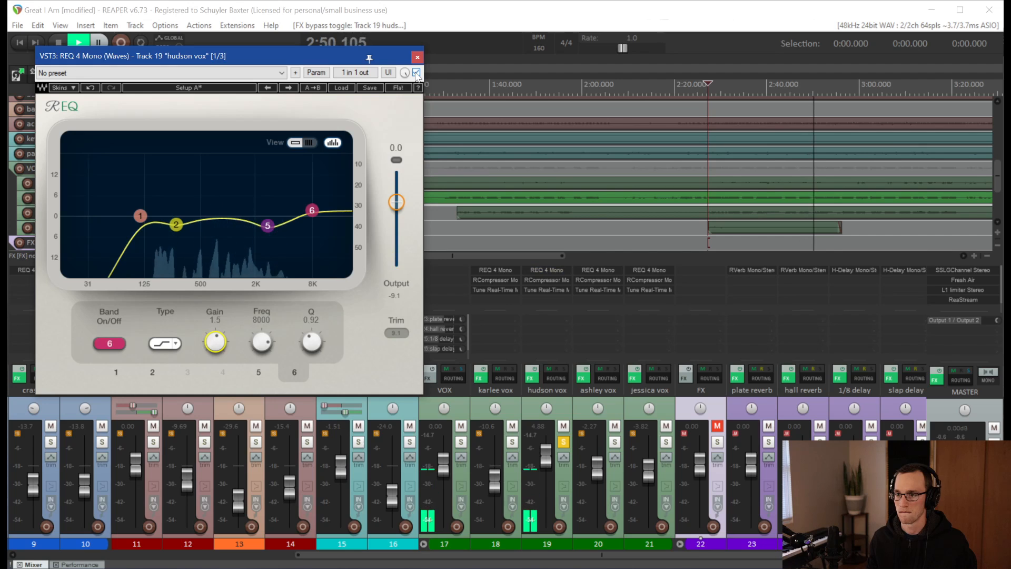
{"action": "key", "text": "space"}
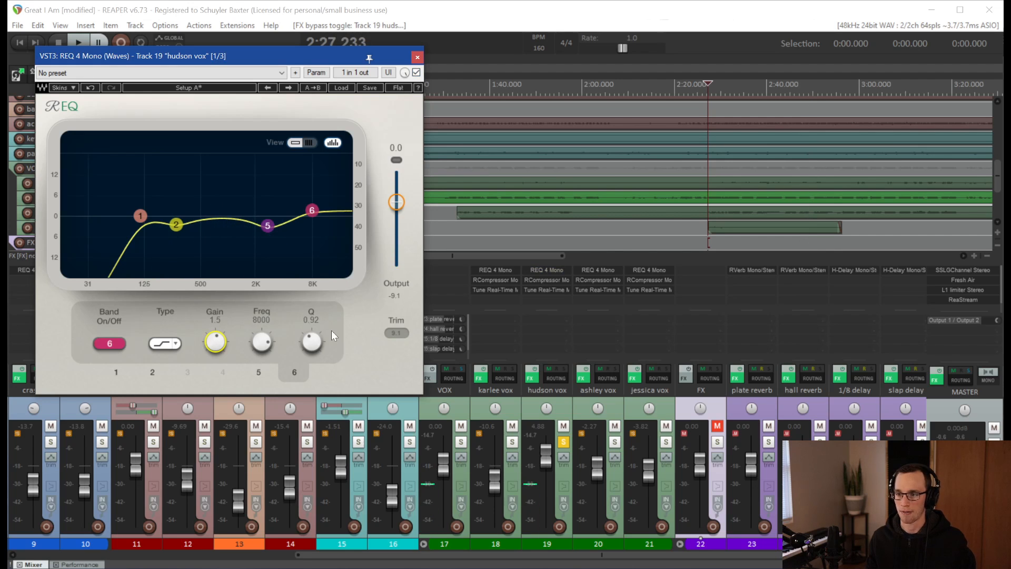